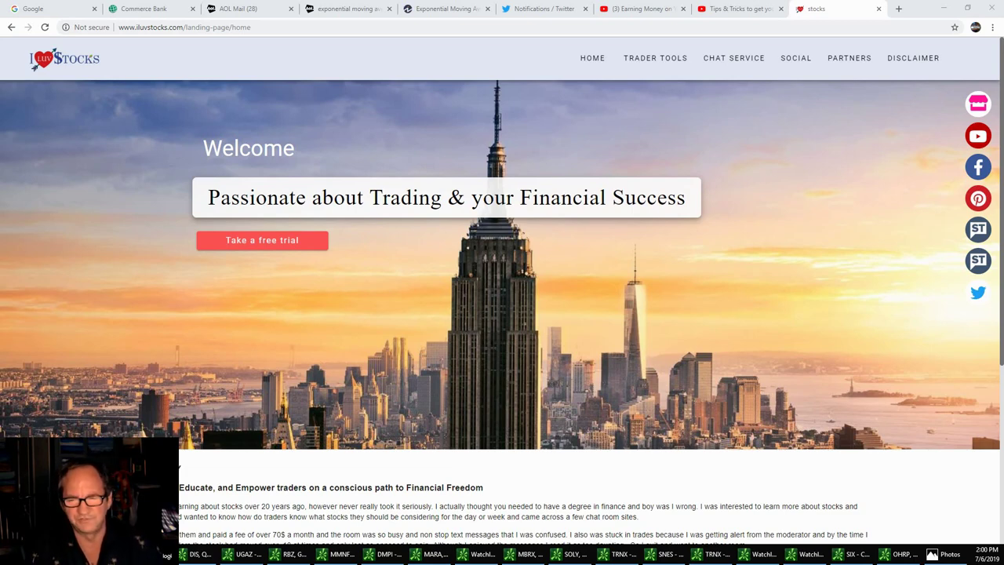
Show the SIX chart and read the EMA key takeaways in the EMA MOVING AVG.PNG image before returning to the chart.
{"action": "left_click", "coordinate": [857, 555]}
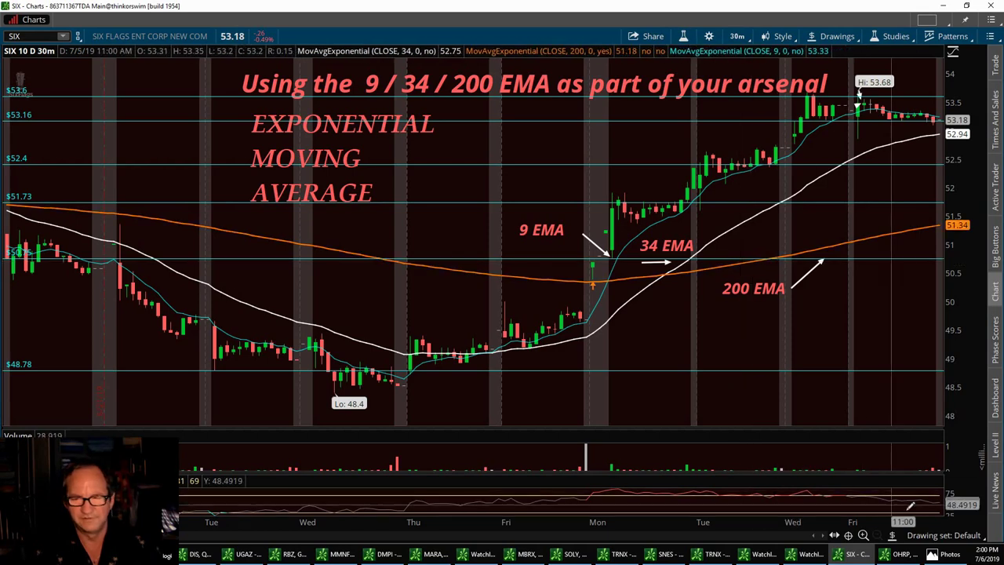
{"action": "left_click", "coordinate": [949, 555]}
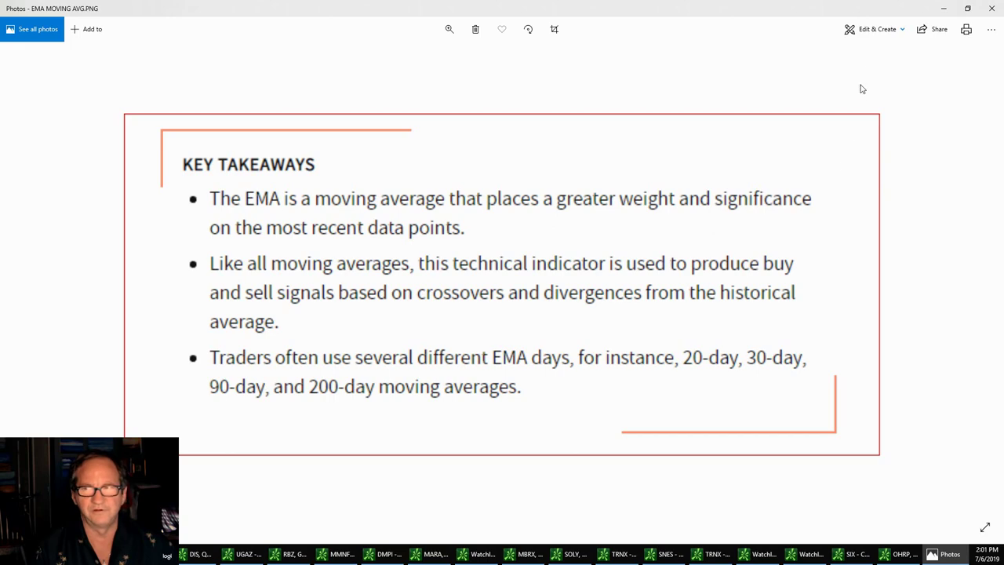
{"action": "left_click", "coordinate": [946, 9]}
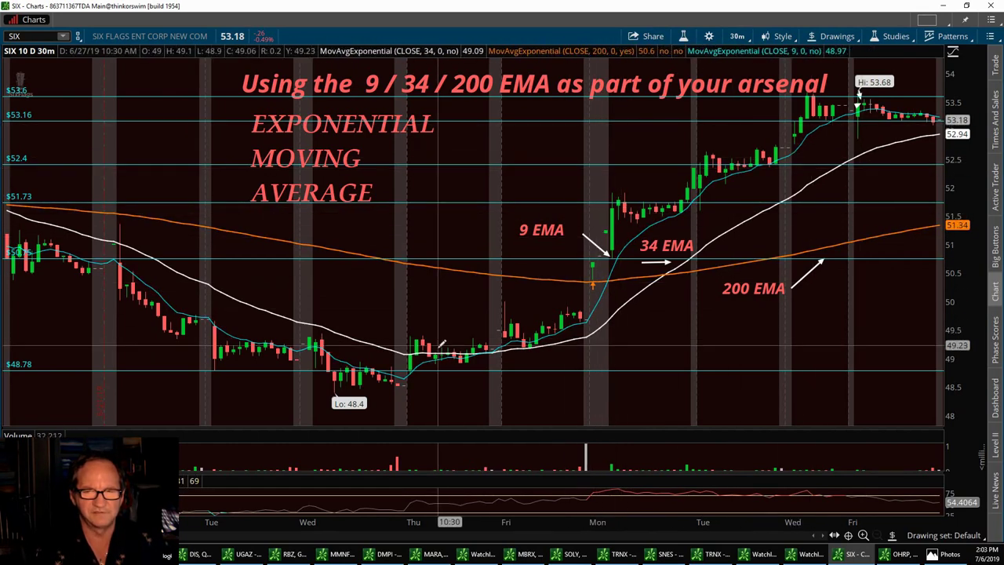
Set the SIX chart to 1 D : 1m and examine the candles from about 8:45 to 9:12 against the moving averages.
{"action": "left_click", "coordinate": [737, 36]}
{"action": "left_click", "coordinate": [682, 101]}
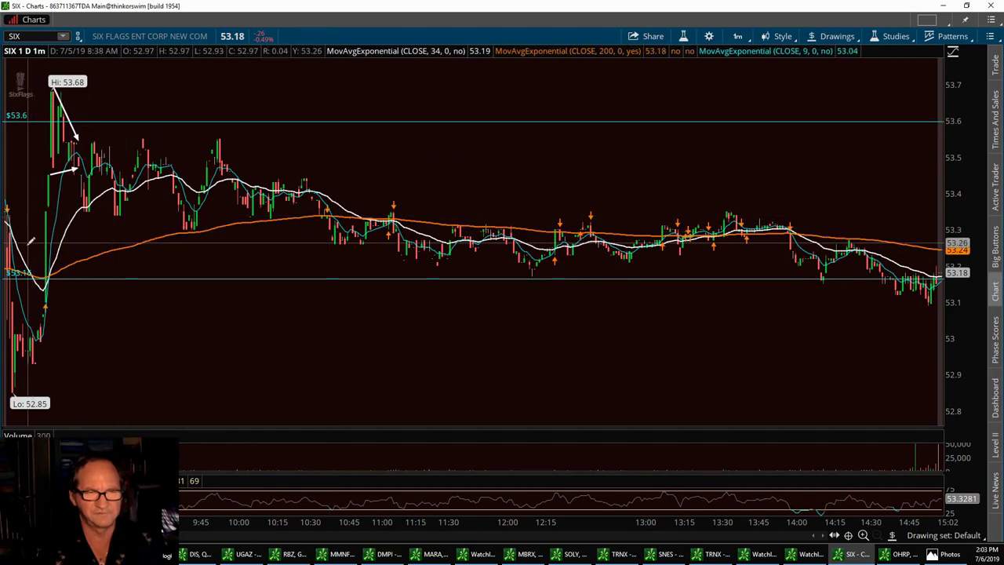
{"action": "left_click_drag", "start_coordinate": [29, 78], "coordinate": [118, 377]}
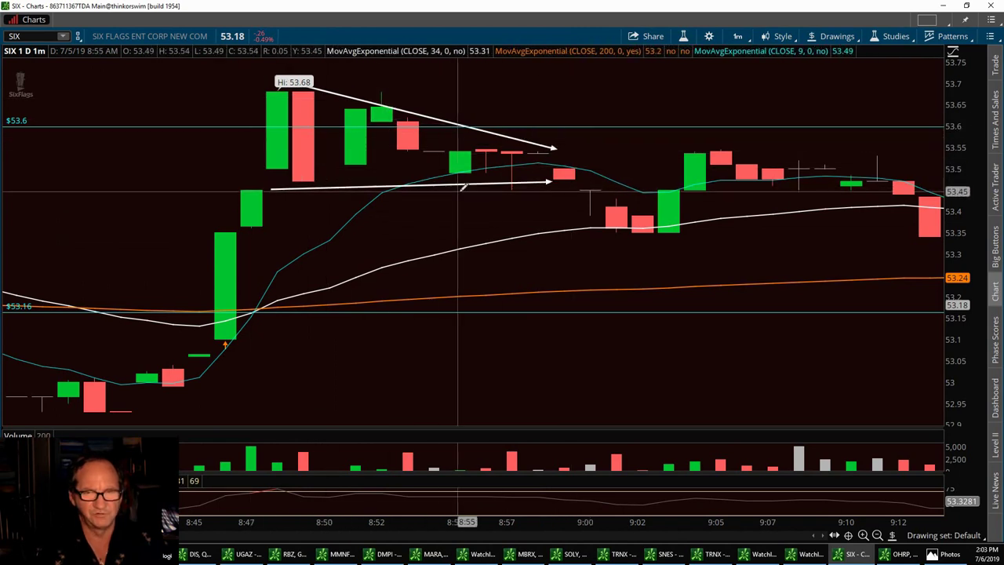
{"action": "mouse_move", "coordinate": [548, 181]}
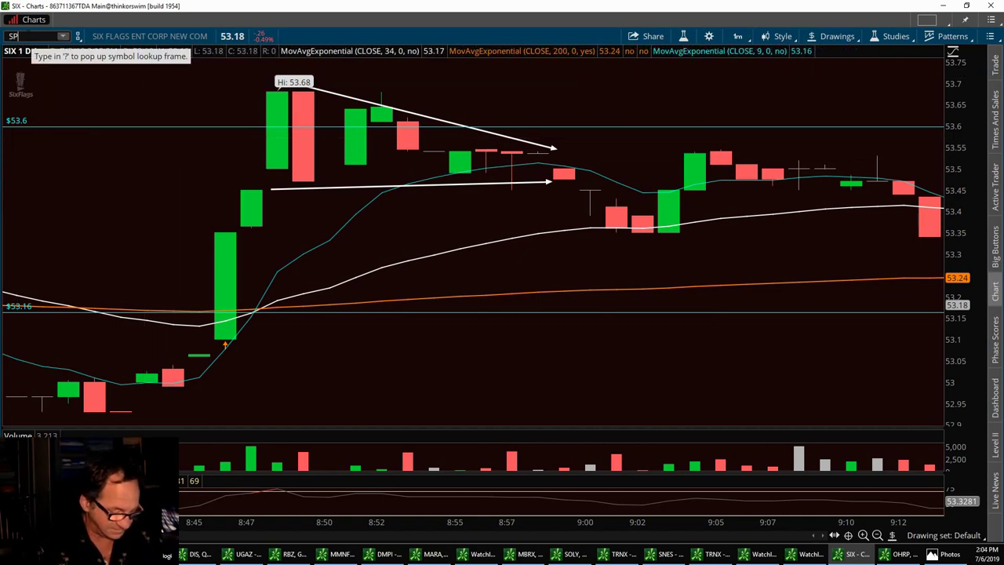
Load the SPY chart and review its moving averages on the 1 Y : 1D and 20 D : 1h time frames.
{"action": "type", "text": "Y"}
{"action": "key", "text": "Return"}
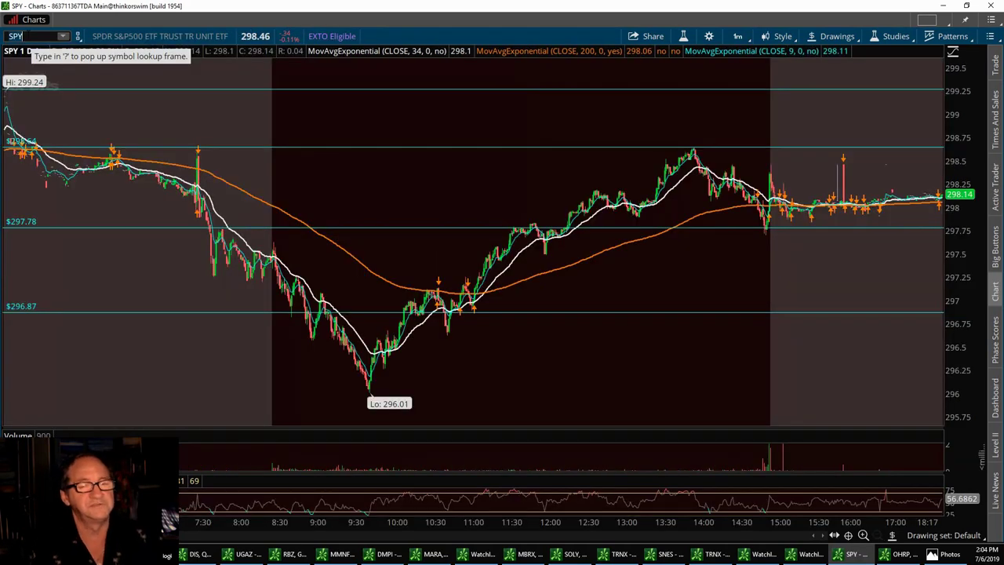
{"action": "left_click", "coordinate": [737, 37]}
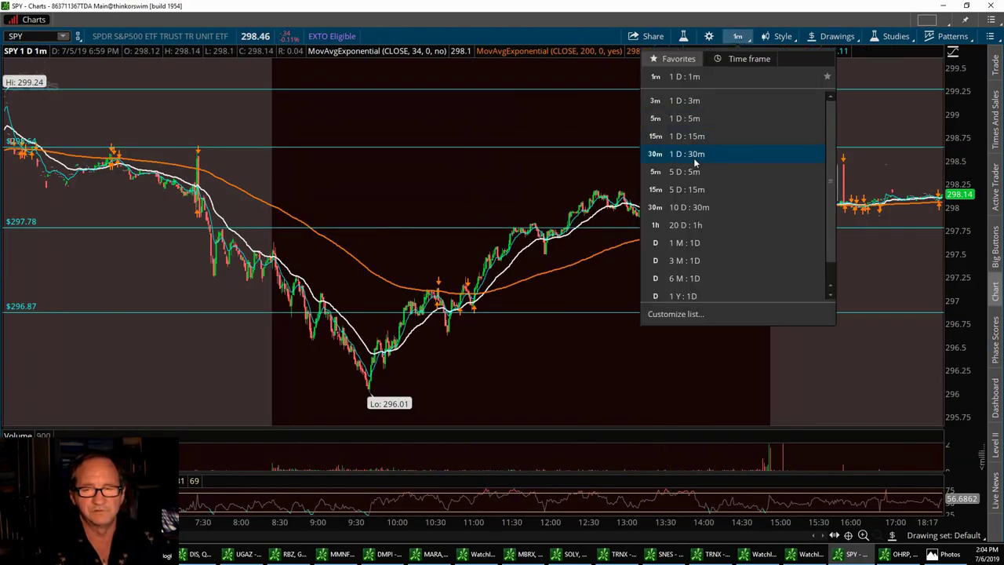
{"action": "left_click", "coordinate": [683, 297]}
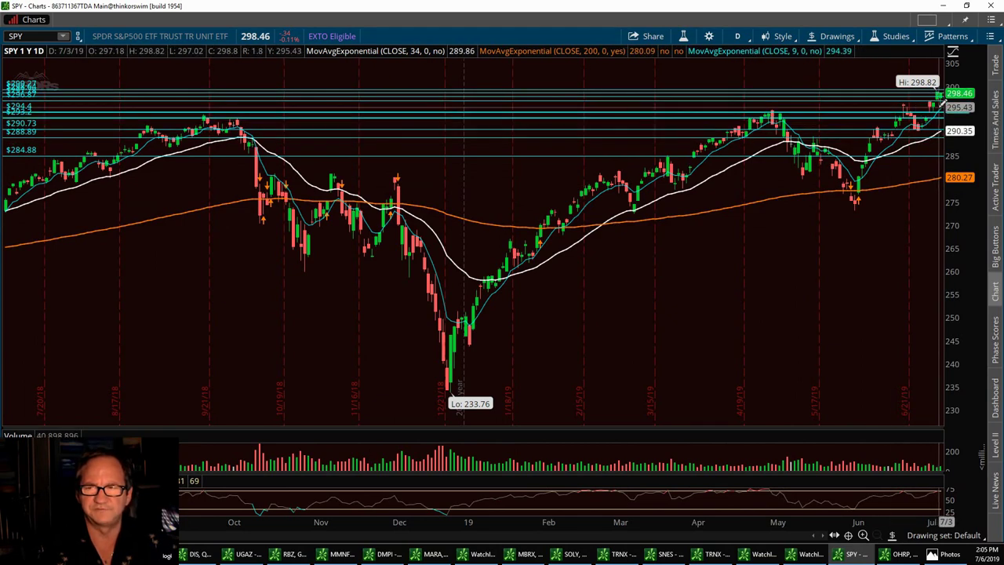
{"action": "left_click", "coordinate": [740, 35]}
{"action": "left_click", "coordinate": [676, 249]}
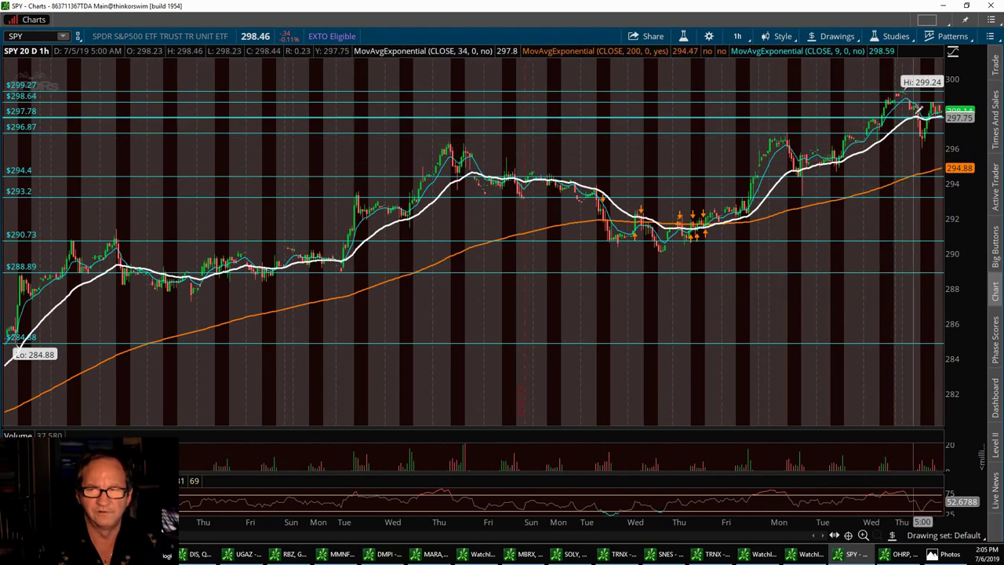
Set the SPY chart to 1 D : 1m and magnify the candles from about 13:50 to 14:12.
{"action": "left_click", "coordinate": [738, 37]}
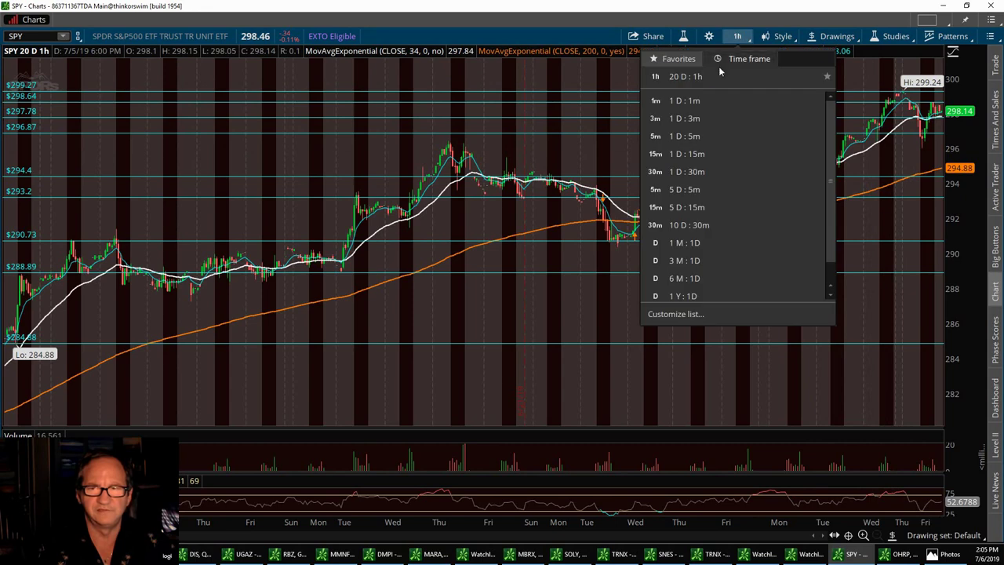
{"action": "left_click", "coordinate": [684, 101]}
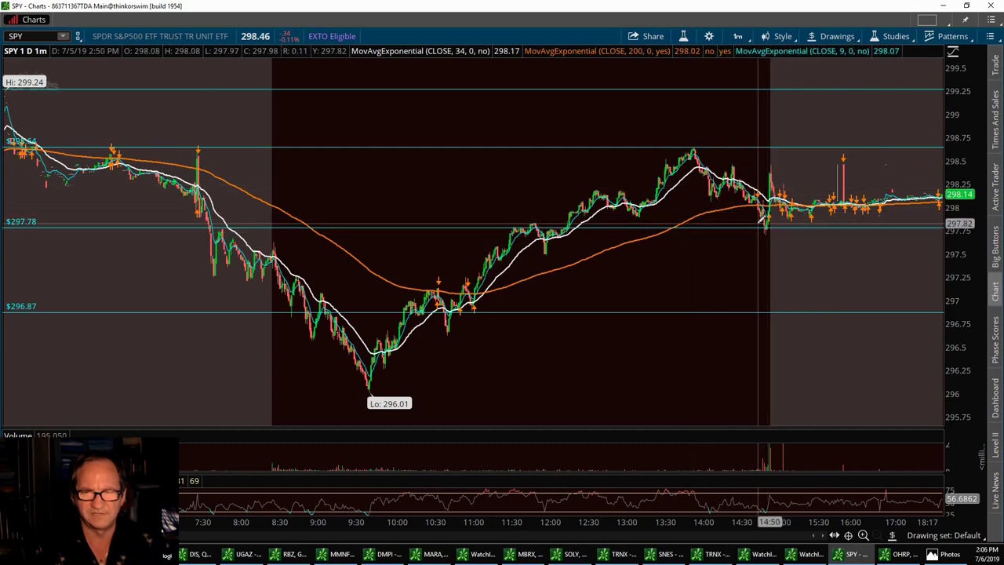
{"action": "left_click_drag", "start_coordinate": [679, 135], "coordinate": [709, 142]}
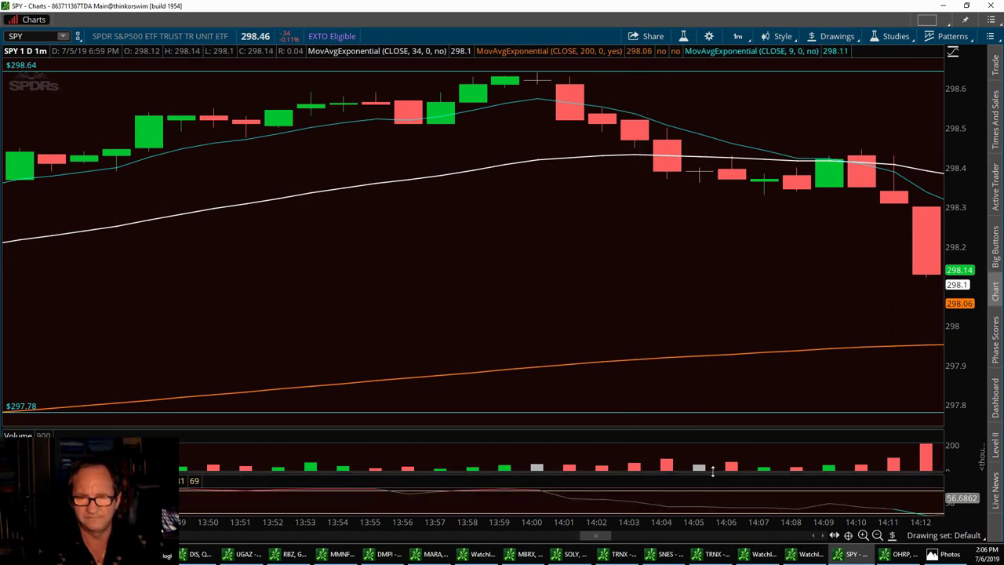
Enlarge the RSI and volume sections below the SPY chart and display Times And Sales, Live News and Level II beside it.
{"action": "left_click_drag", "start_coordinate": [713, 469], "coordinate": [714, 387]}
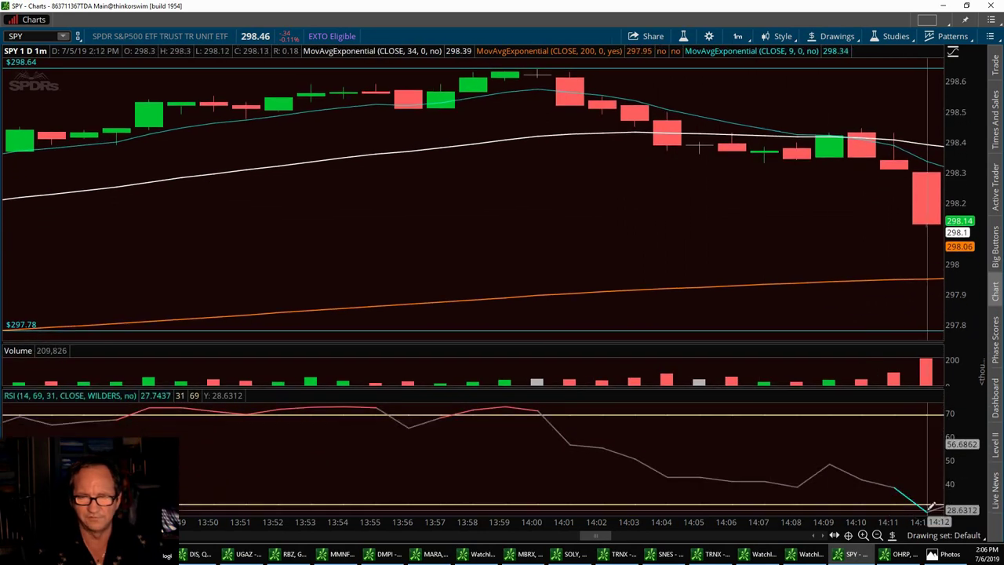
{"action": "left_click_drag", "start_coordinate": [682, 346], "coordinate": [686, 295]}
{"action": "left_click", "coordinate": [995, 116]}
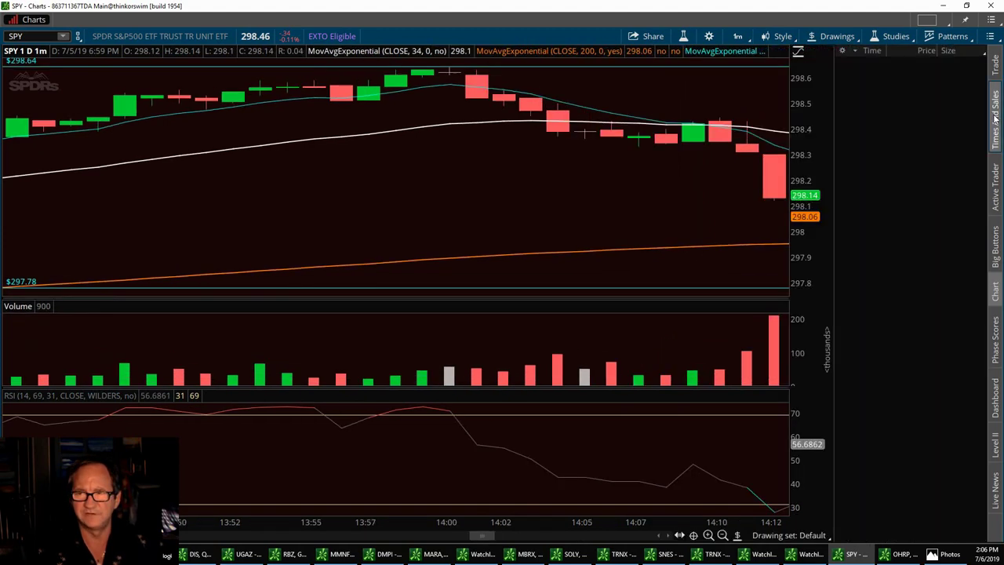
{"action": "left_click", "coordinate": [999, 492]}
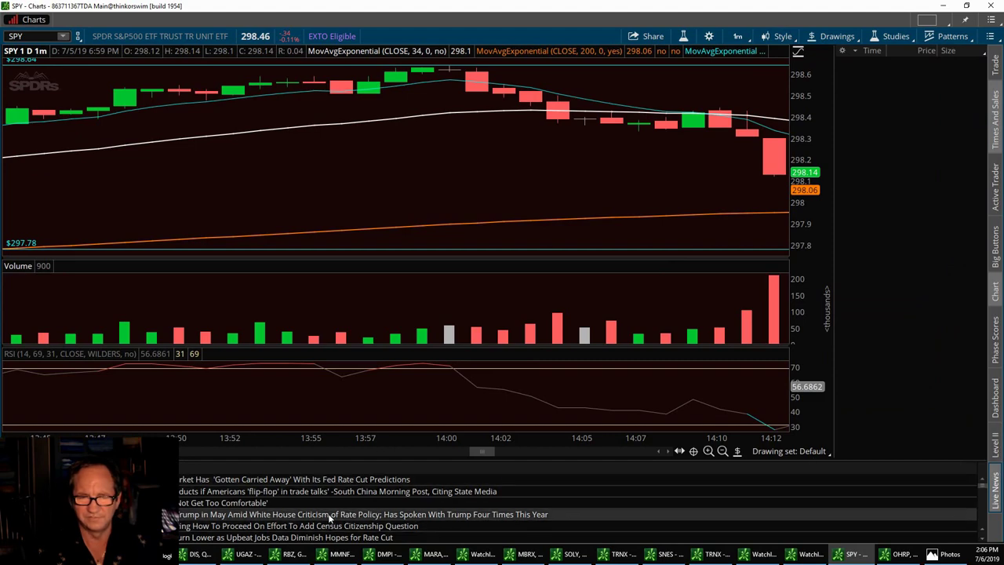
{"action": "left_click", "coordinate": [997, 447]}
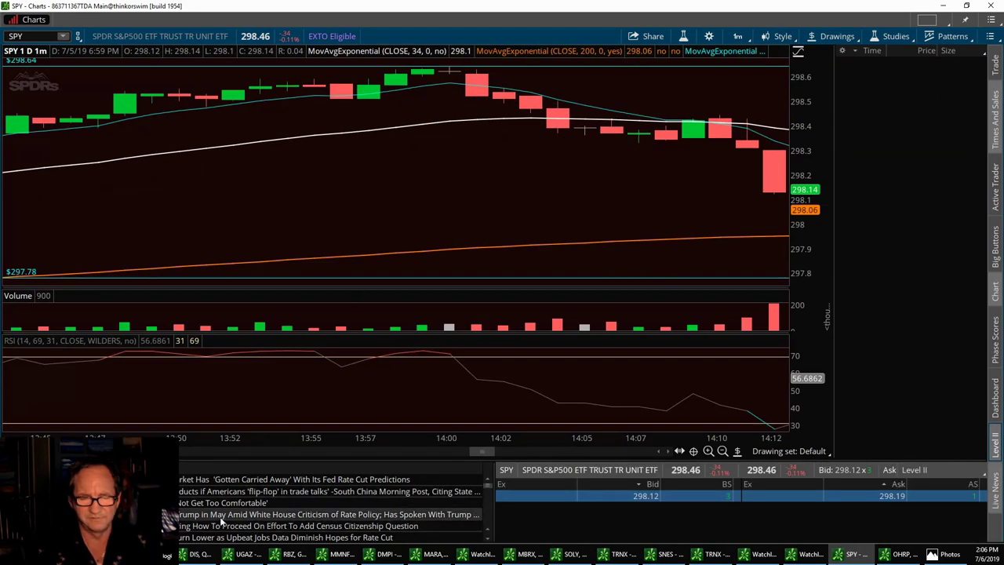
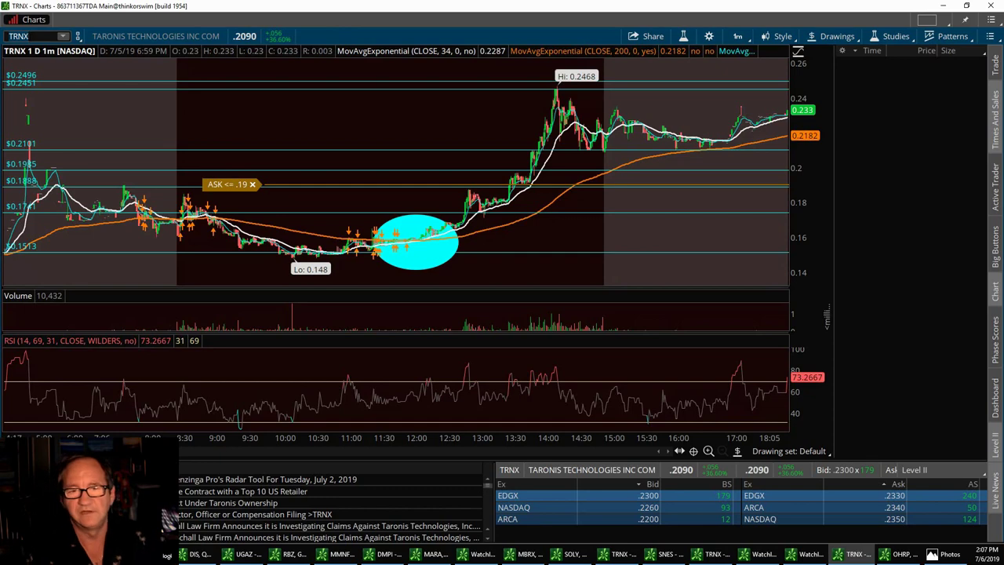
Review the TRNX moving averages on the 1 Y : 1D, 20 D : 1h and 1 D : 1m time frames.
{"action": "left_click", "coordinate": [738, 37]}
{"action": "left_click", "coordinate": [691, 296]}
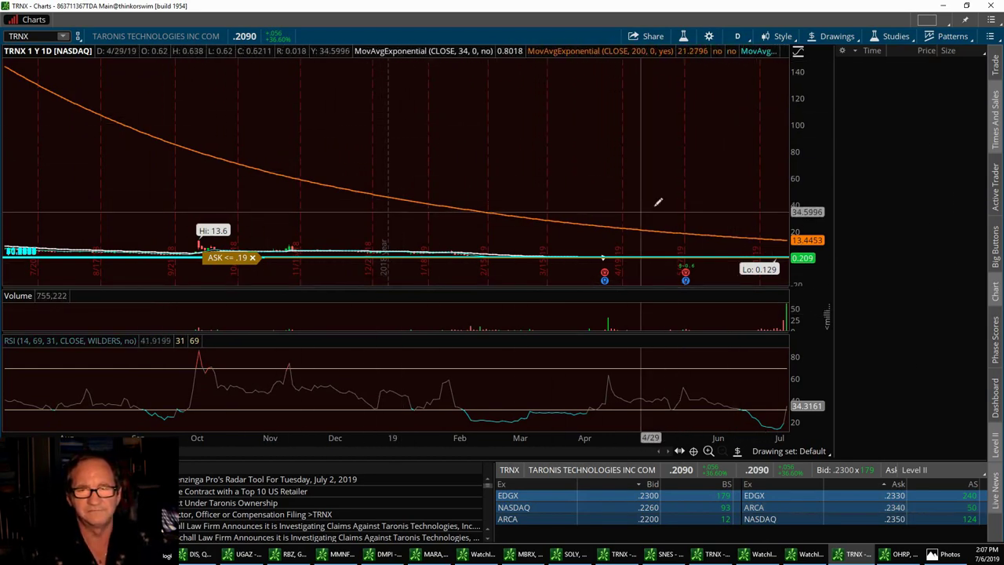
{"action": "left_click", "coordinate": [737, 38]}
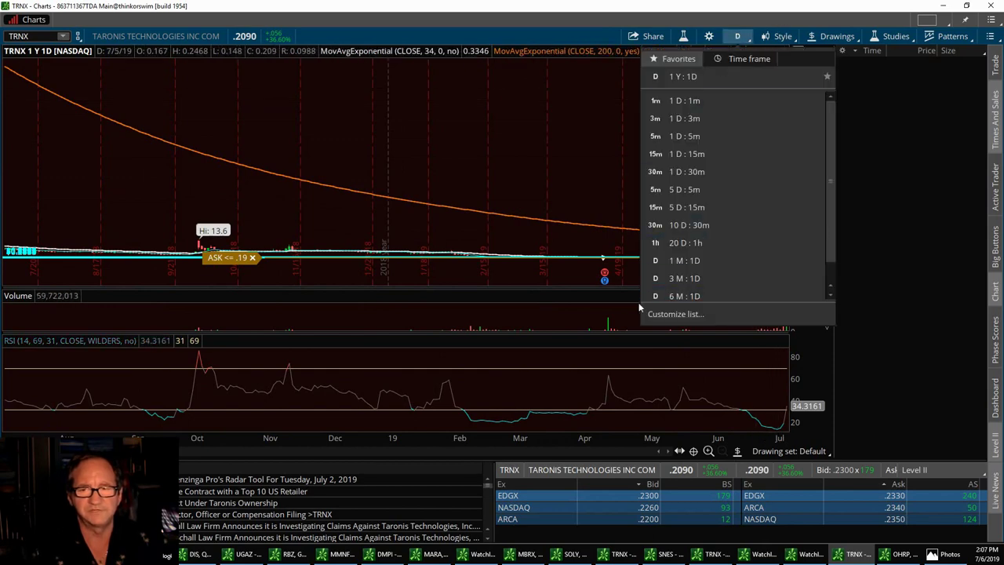
{"action": "left_click", "coordinate": [686, 243]}
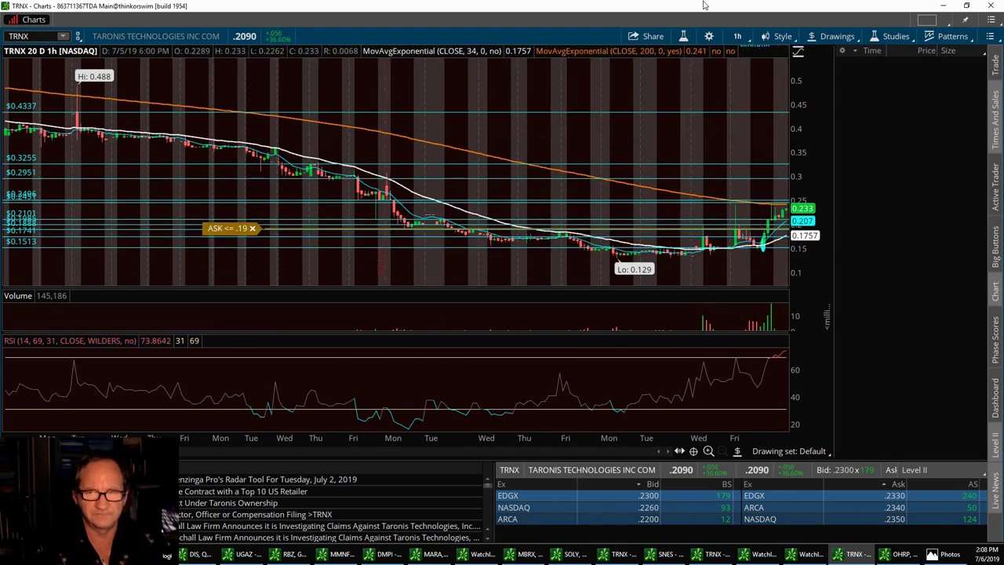
{"action": "left_click", "coordinate": [738, 36]}
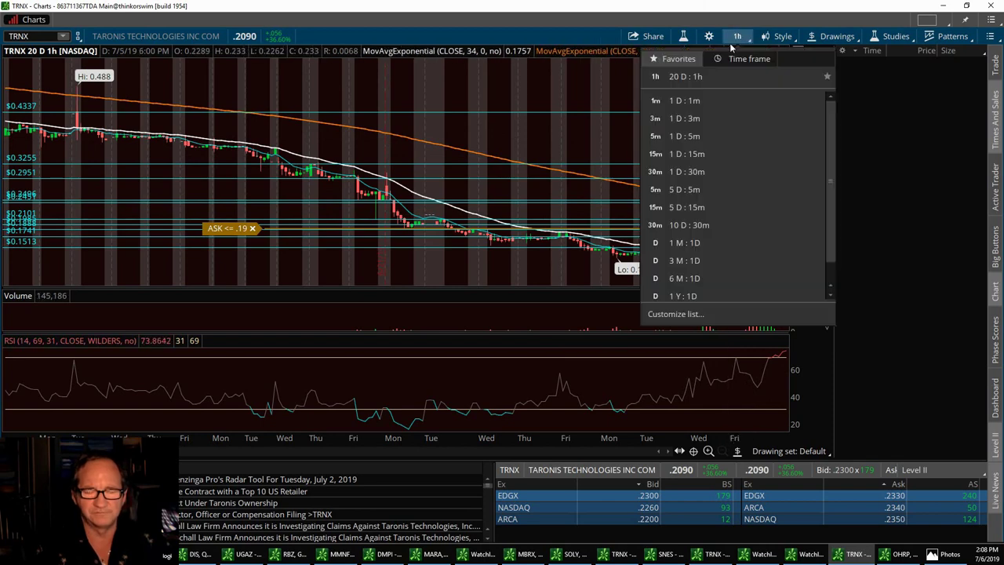
{"action": "left_click", "coordinate": [680, 102]}
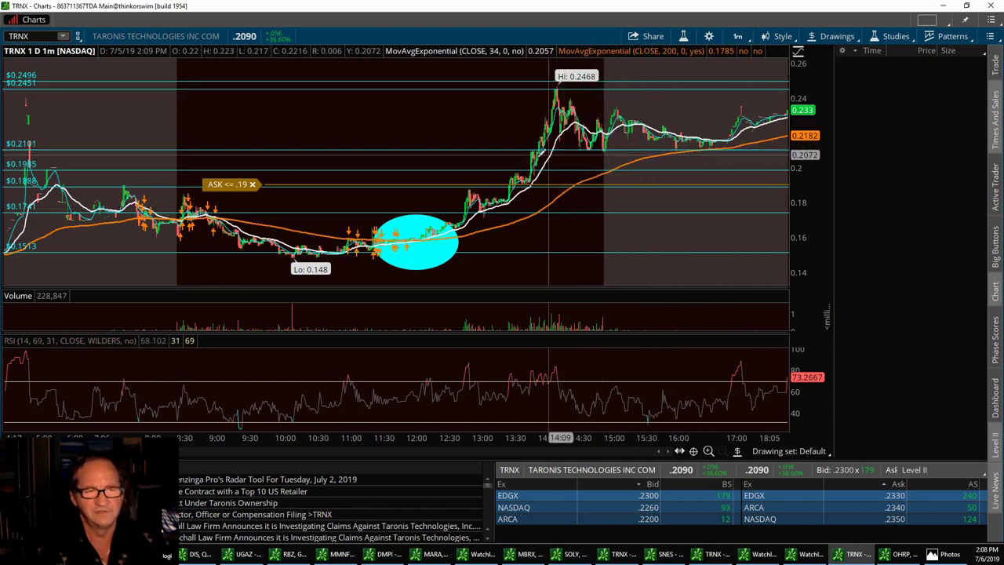
{"action": "mouse_move", "coordinate": [632, 145]}
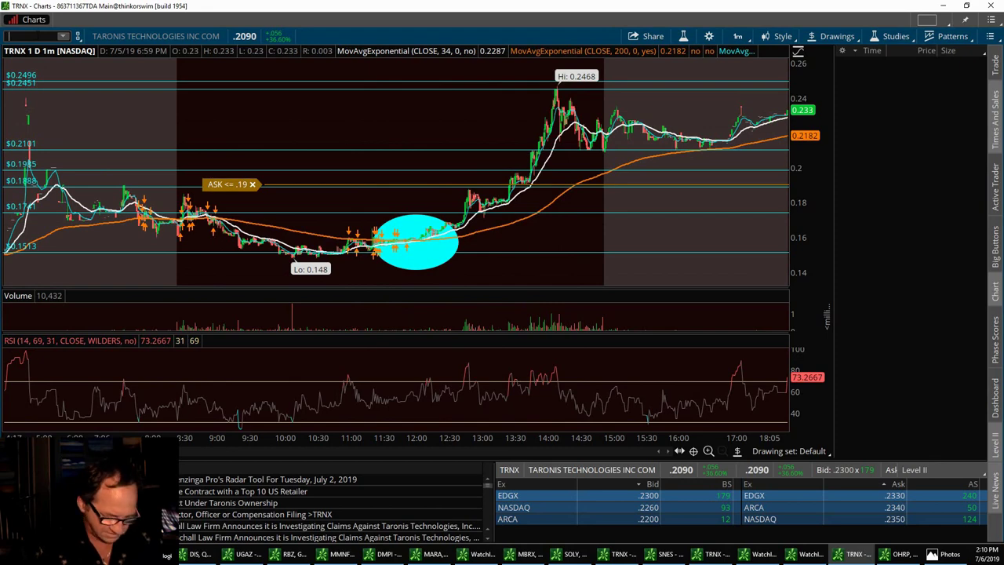
Load the KPTI chart at 1 Y : 1D and magnify the candles from late October to late November.
{"action": "type", "text": "PTI"}
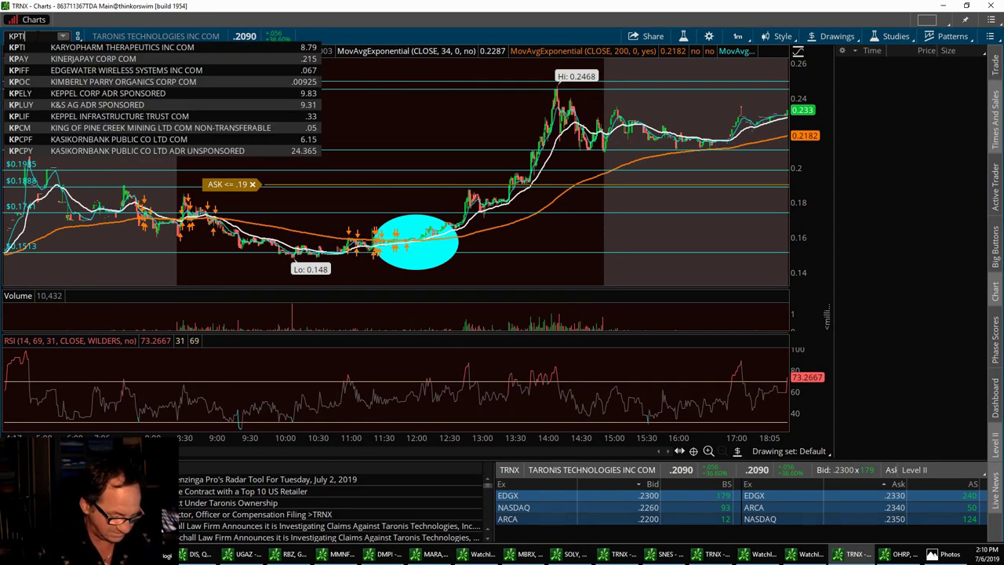
{"action": "key", "text": "Return"}
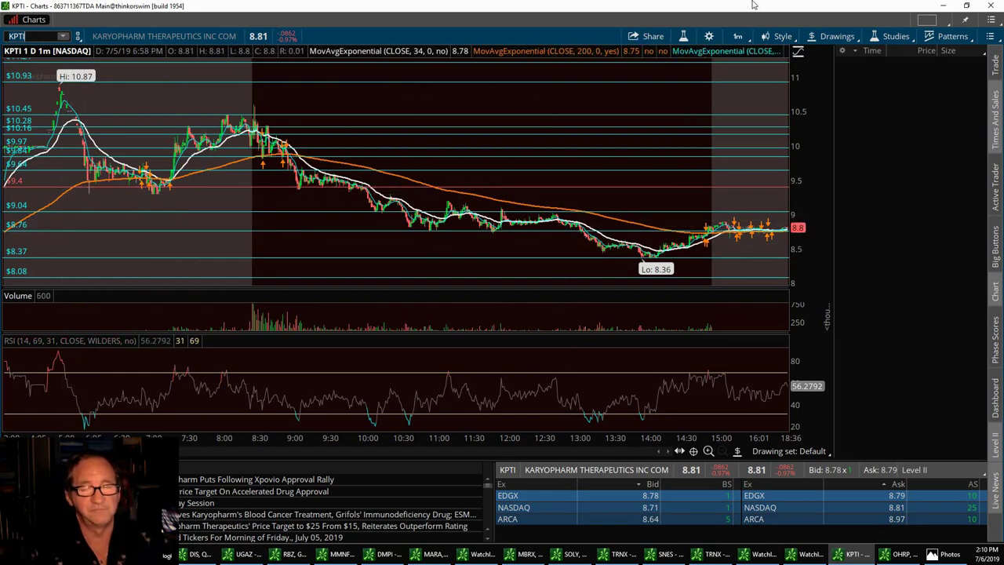
{"action": "left_click", "coordinate": [737, 37]}
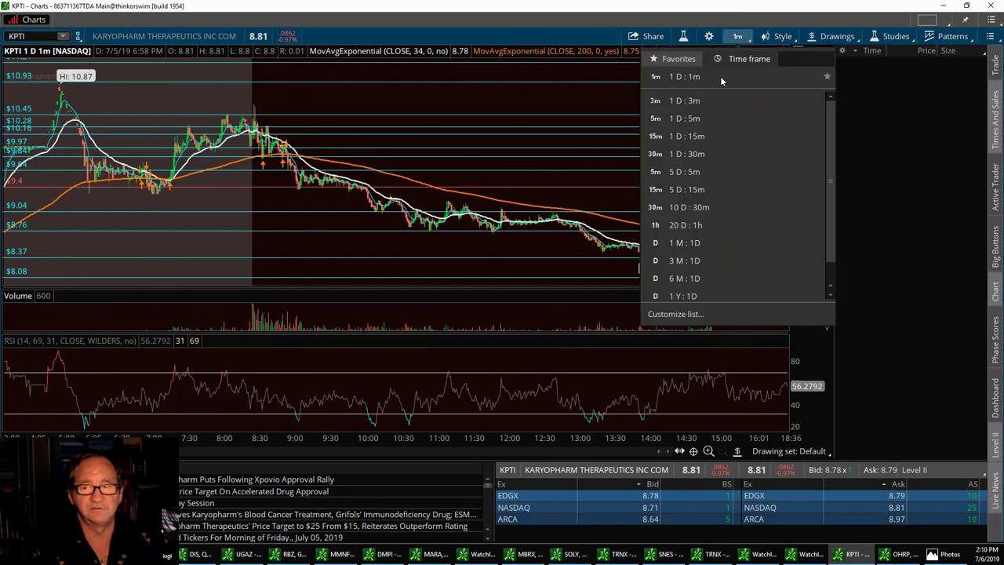
{"action": "left_click", "coordinate": [683, 296]}
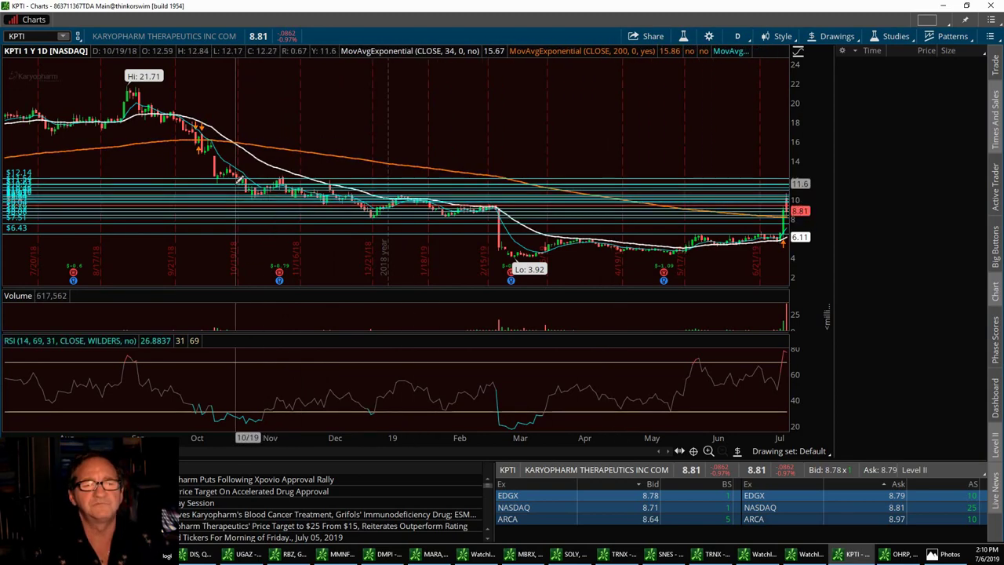
{"action": "left_click_drag", "start_coordinate": [235, 185], "coordinate": [312, 181]}
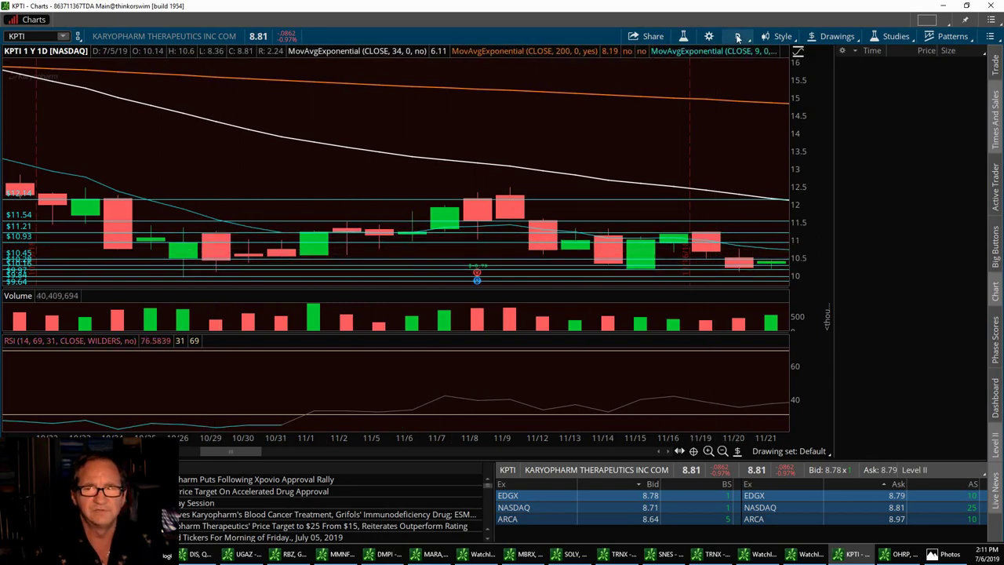
Examine the KPTI decline on the morning of 7/5/19 at 5 D : 5m, and set the chart to 1 D : 1m.
{"action": "left_click", "coordinate": [738, 37]}
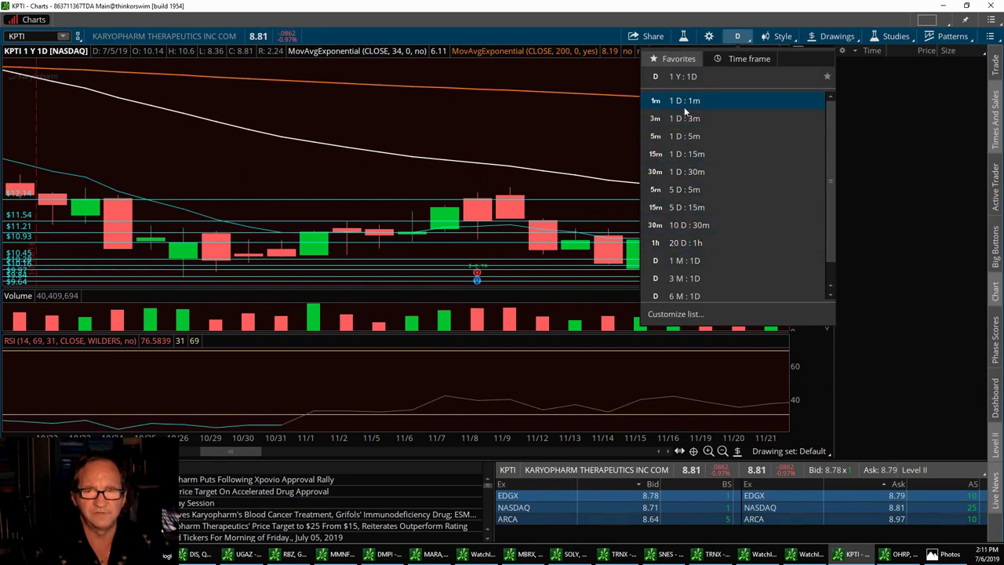
{"action": "left_click", "coordinate": [679, 190]}
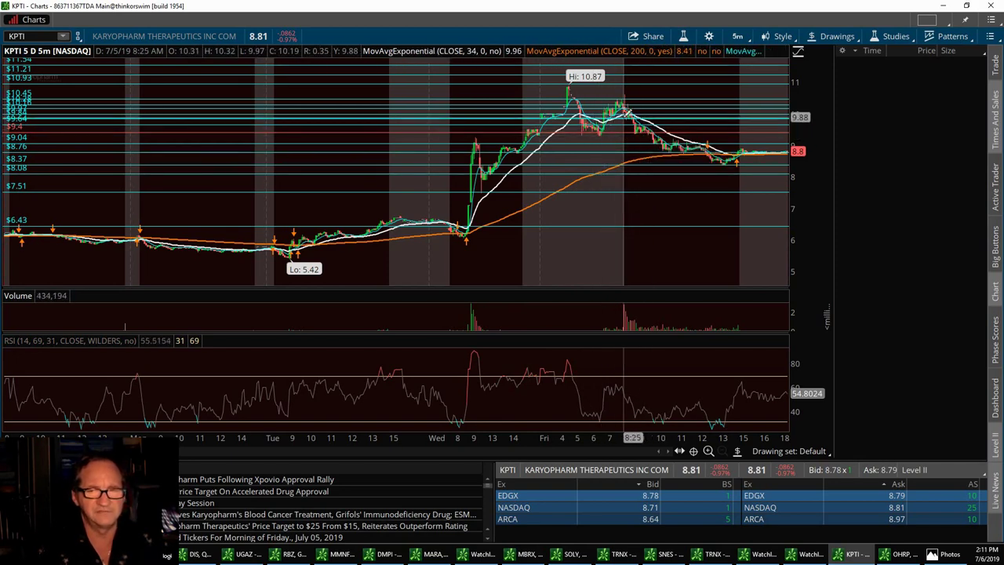
{"action": "left_click_drag", "start_coordinate": [625, 126], "coordinate": [684, 118]}
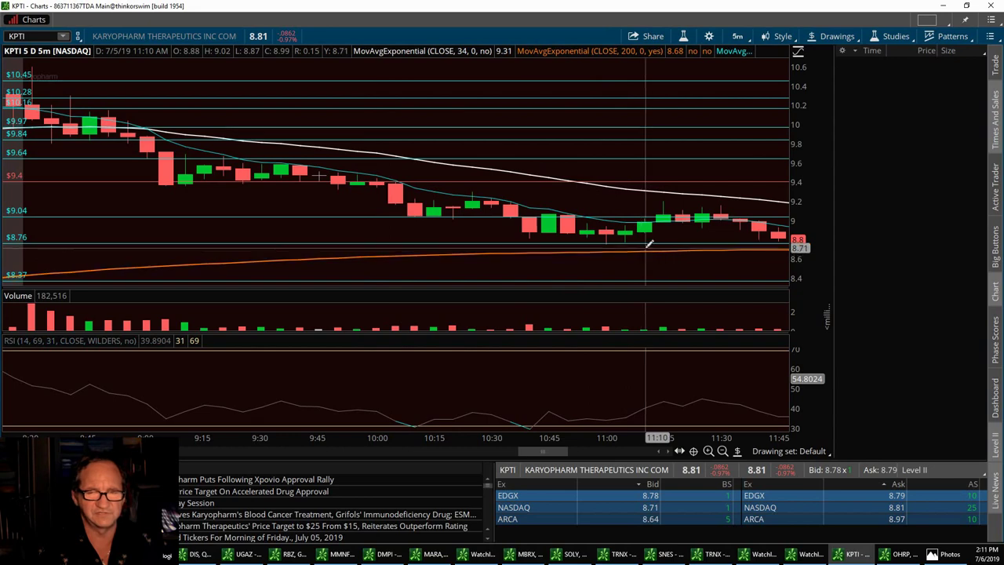
{"action": "left_click", "coordinate": [739, 37]}
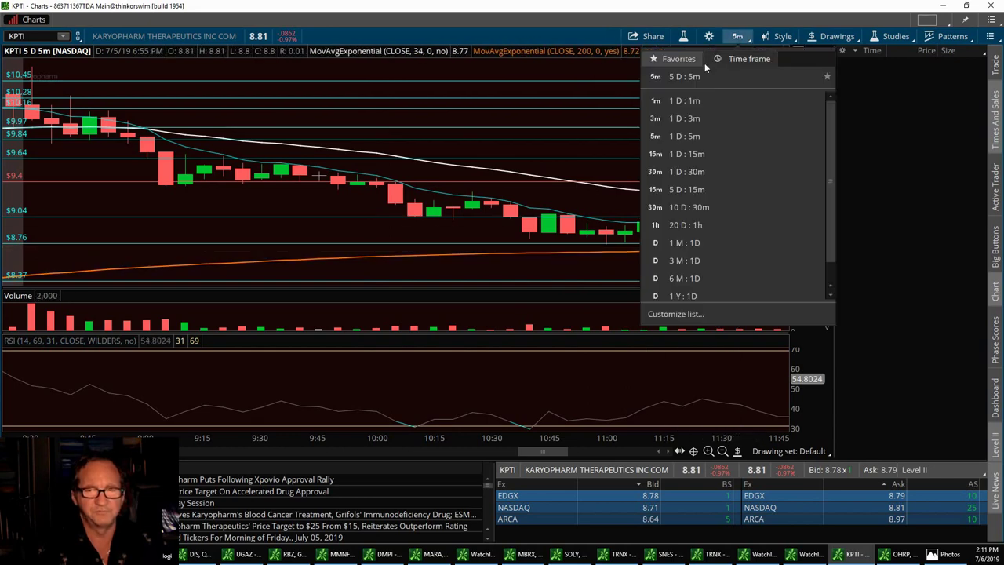
{"action": "left_click", "coordinate": [684, 101]}
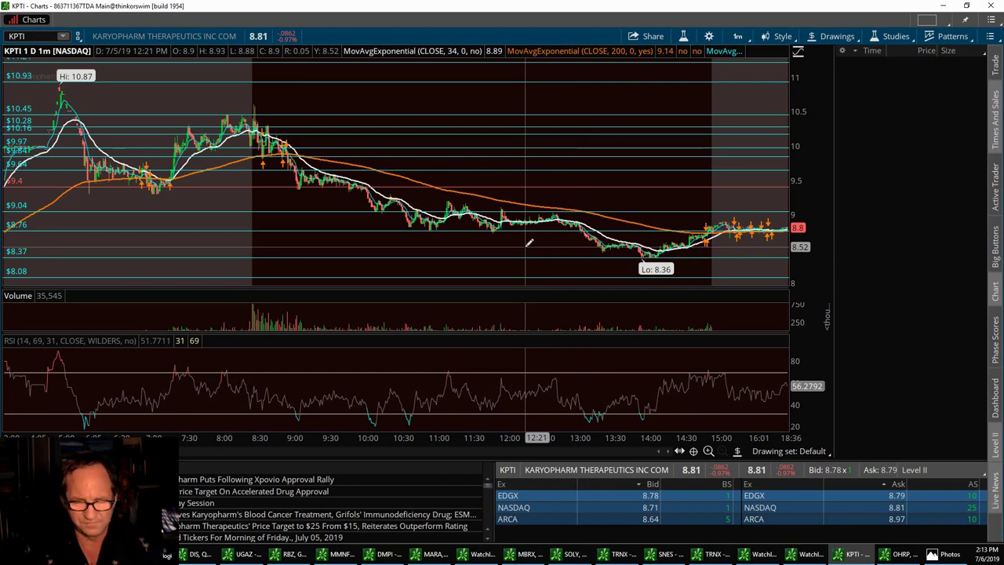
Switch to Chrome and open the Twitter profile and the second StockTwits profile linked on the iluvstocks home page.
{"action": "key", "text": "alt+Tab"}
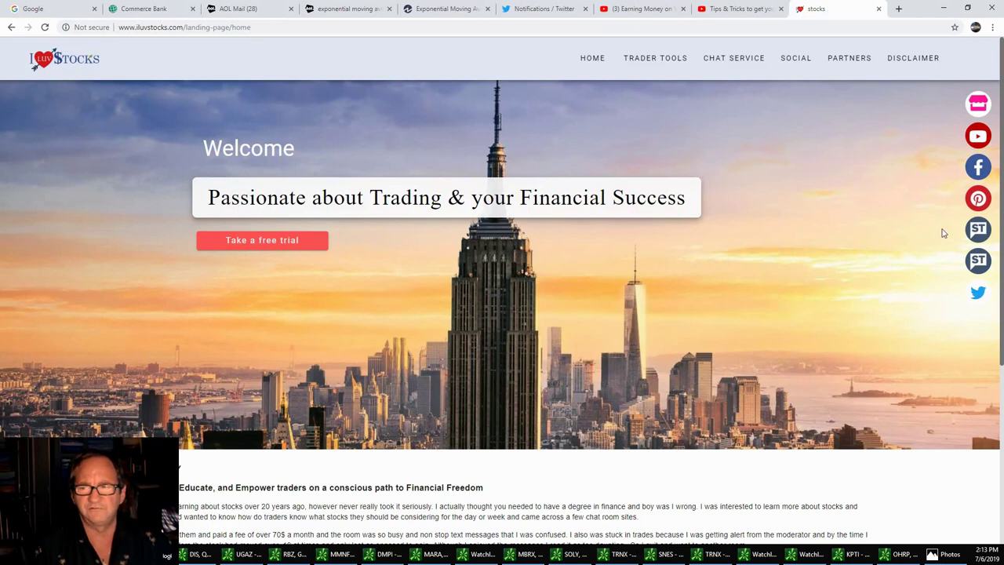
{"action": "left_click", "coordinate": [979, 293]}
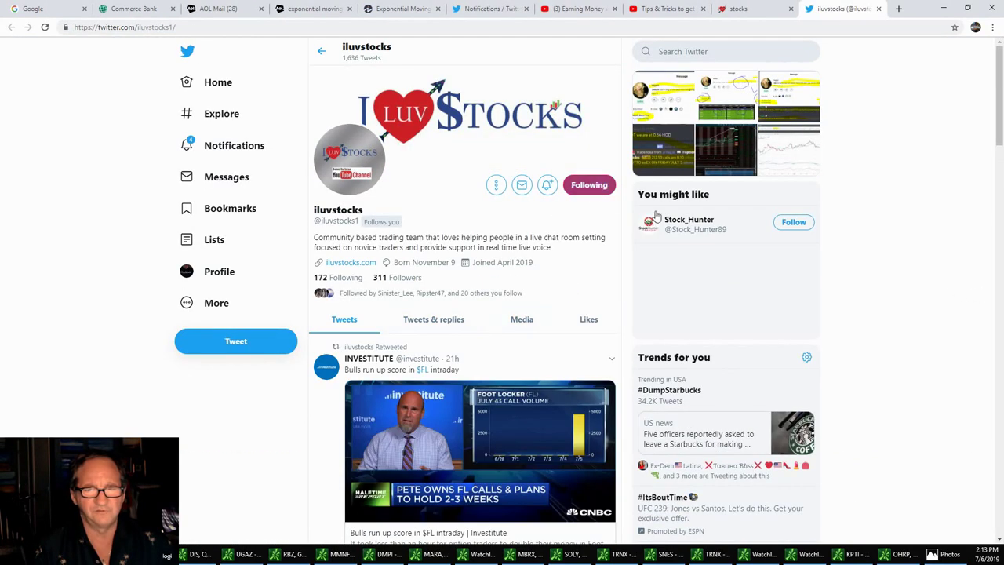
{"action": "left_click", "coordinate": [734, 9]}
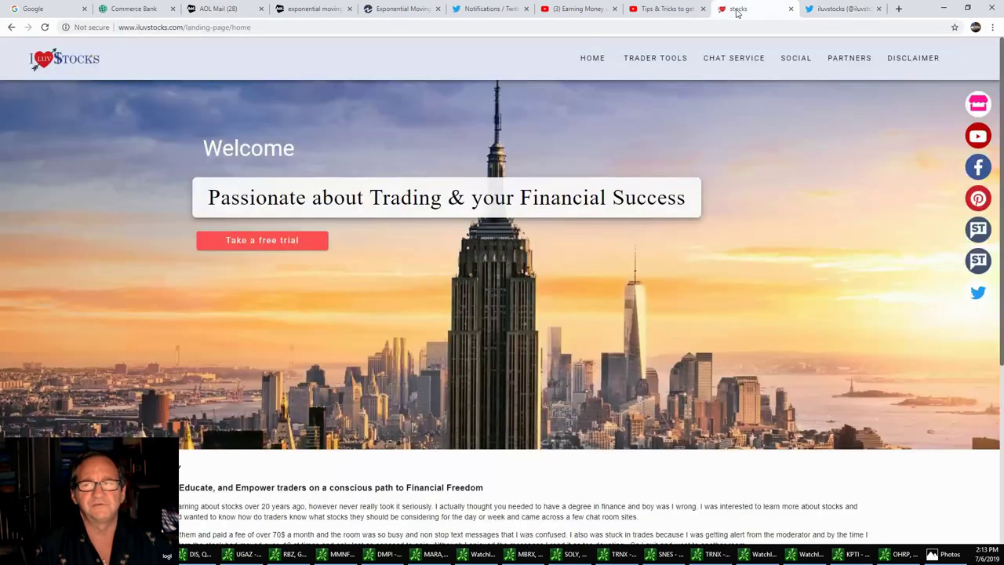
{"action": "left_click", "coordinate": [979, 261]}
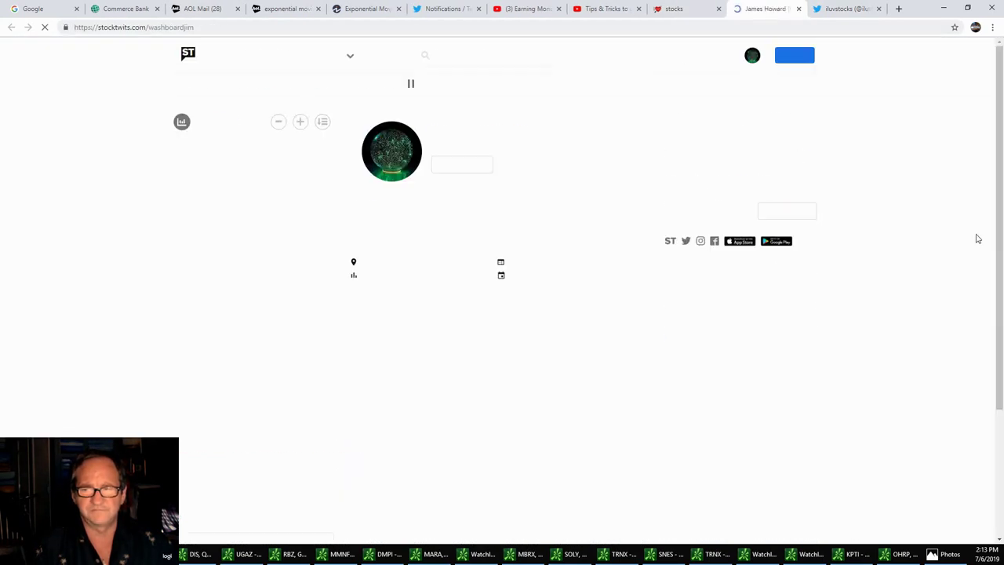